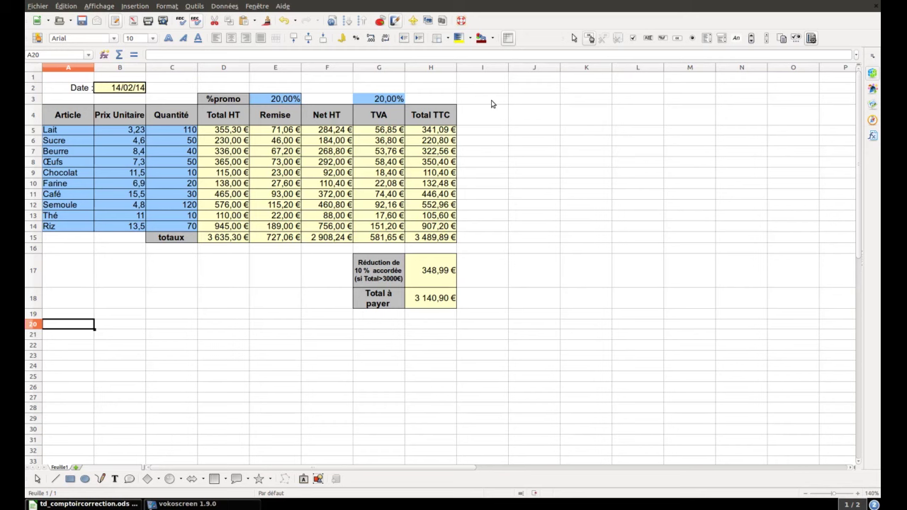
Step: Insert a chart from the Article and Total TTC columns, selecting ranges A4:A14 and H4:H14
click(83, 118)
drag(82, 118, 75, 228)
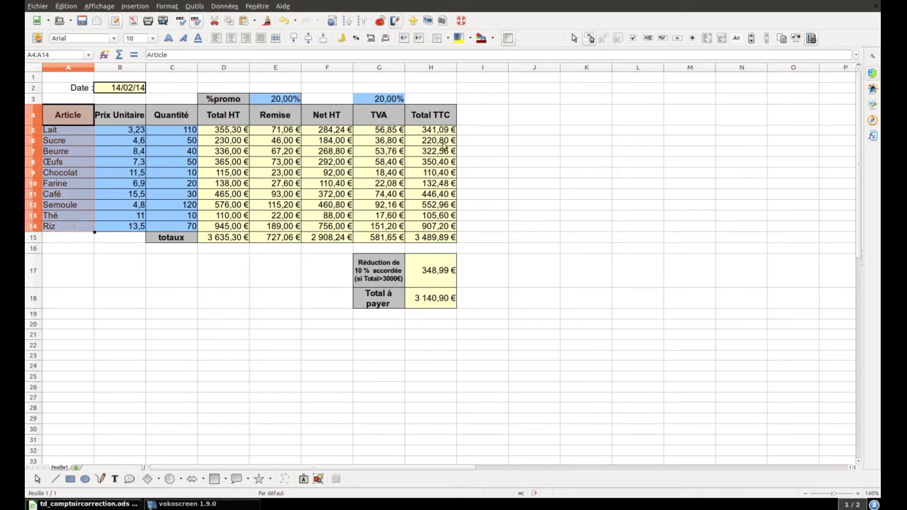
click(445, 119)
drag(444, 130, 440, 227)
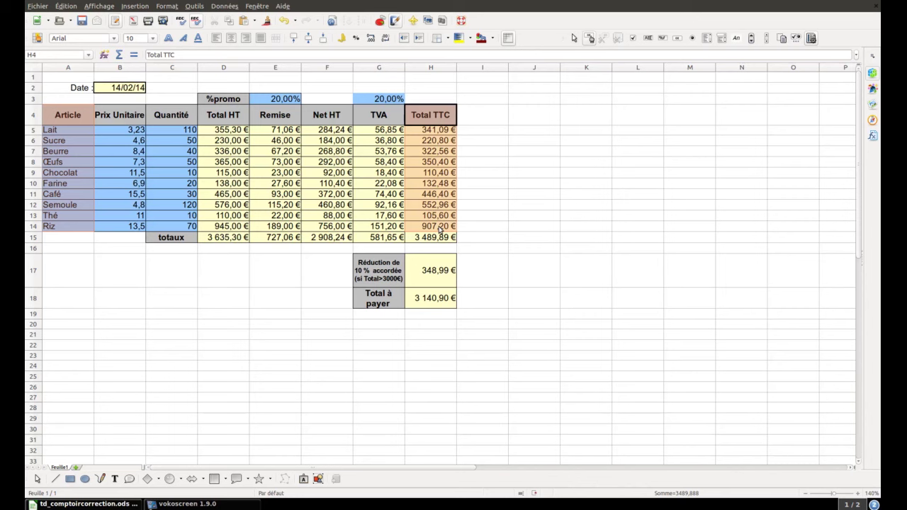
click(135, 6)
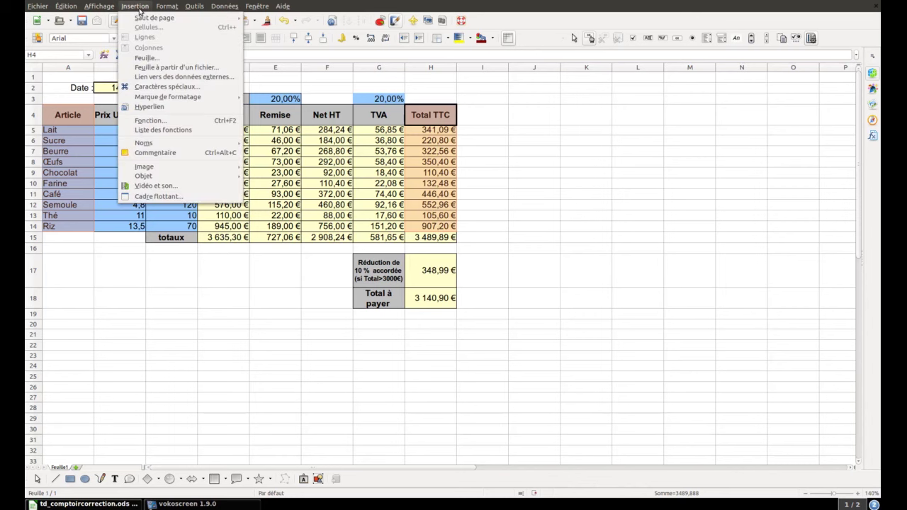
mouse_move(168, 166)
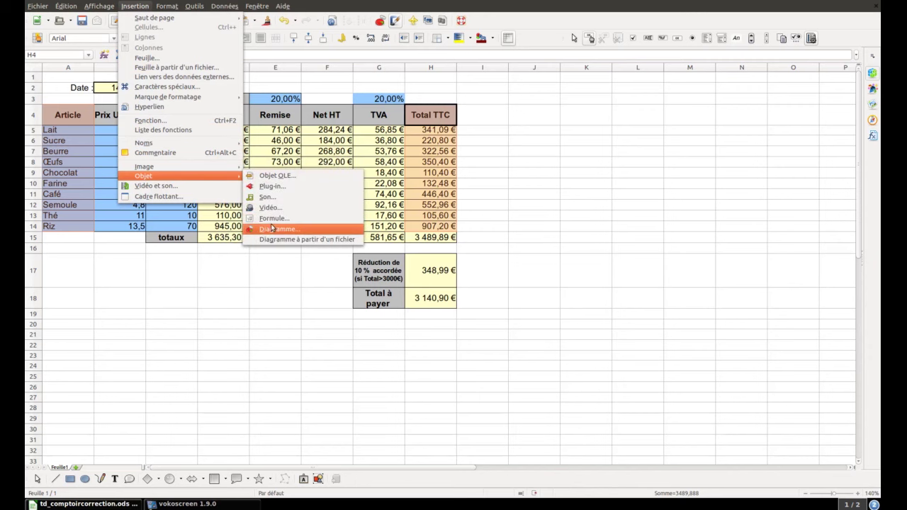
click(272, 230)
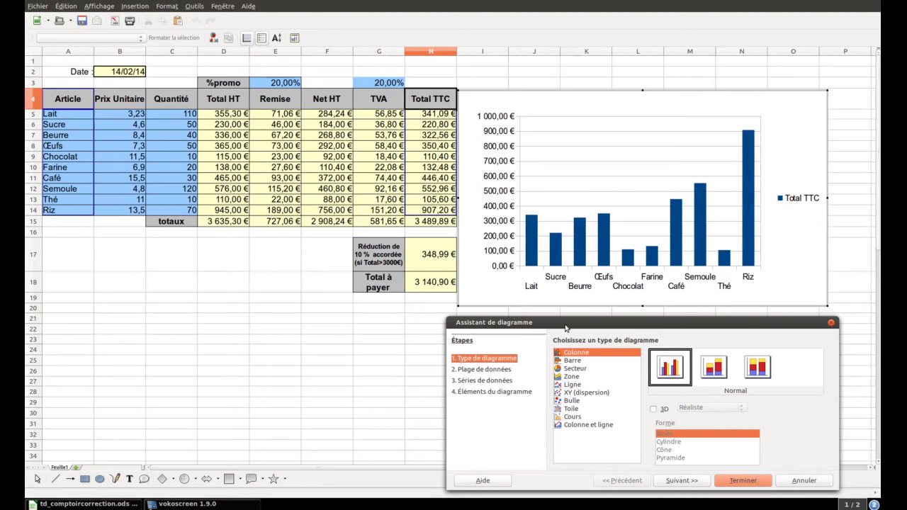
Step: Keep the normal column chart type, the data series in columns with first row and column as labels, and the default series ranges
drag(564, 325, 198, 254)
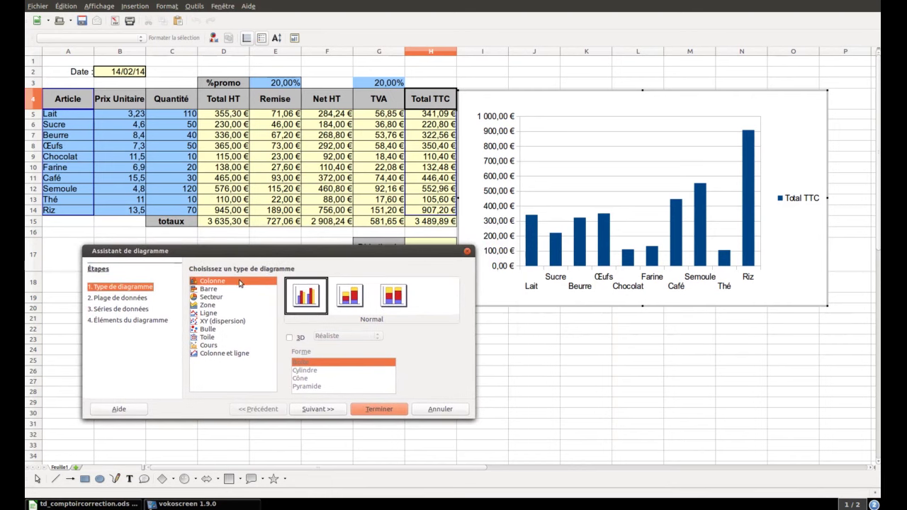
click(330, 409)
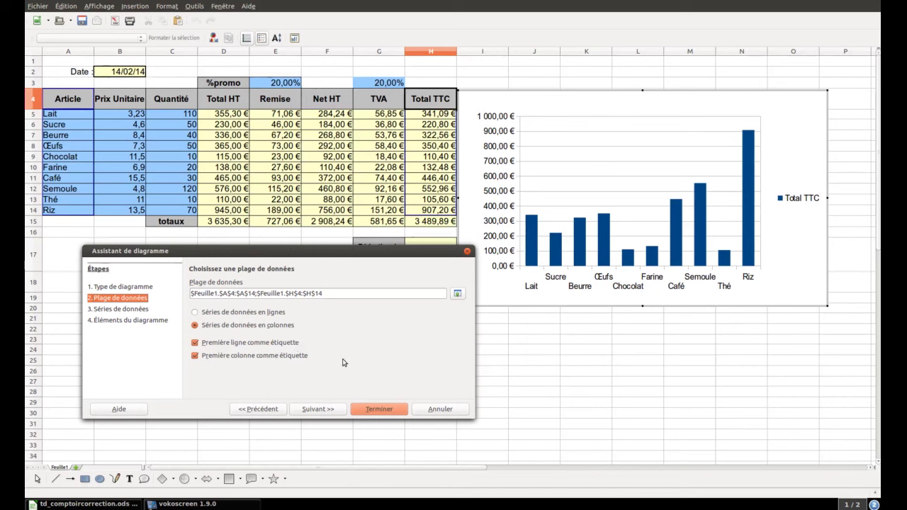
click(315, 412)
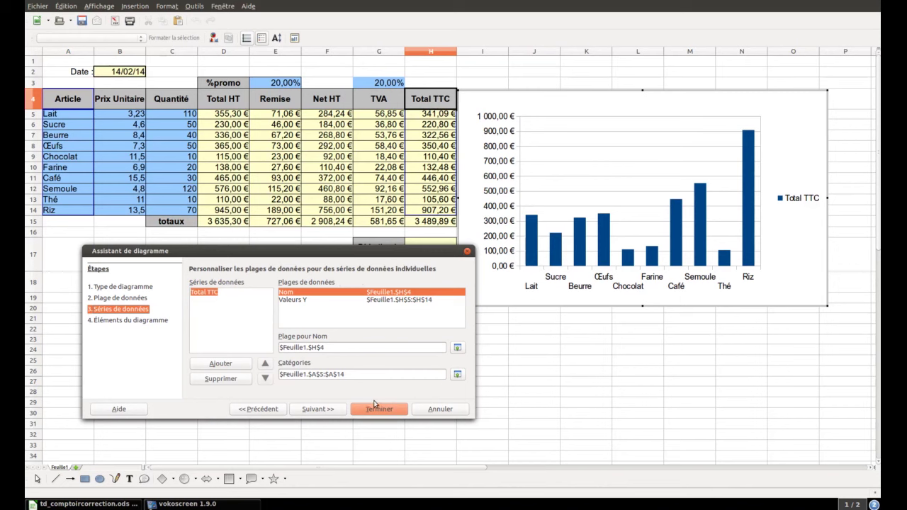
click(318, 409)
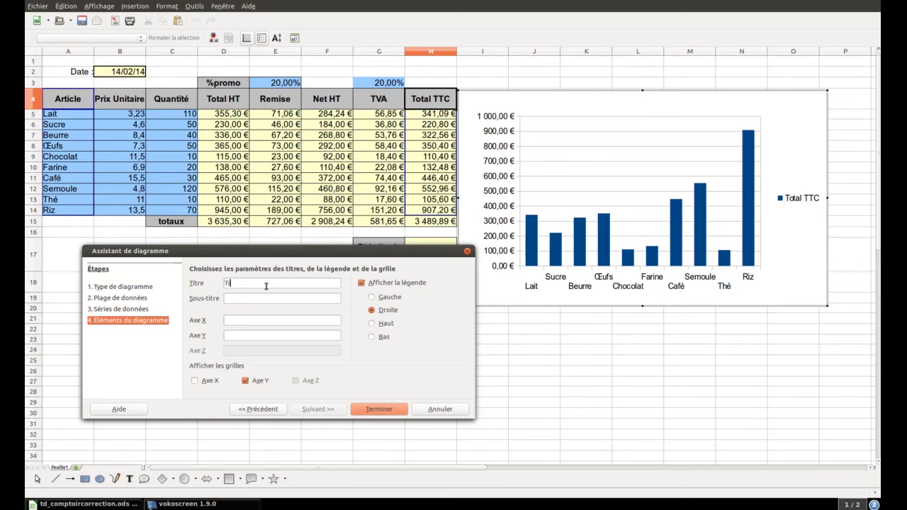
Step: Title the chart "Totaux TTC", name the X axis "Articles" and the Y axis "Totaux en €", and finish the chart
click(265, 286)
text(Totaux TTC)
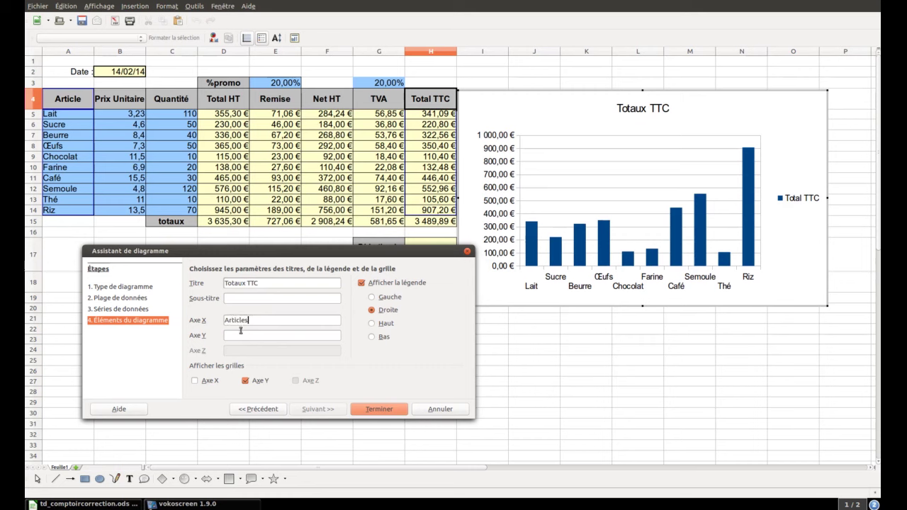
click(240, 332)
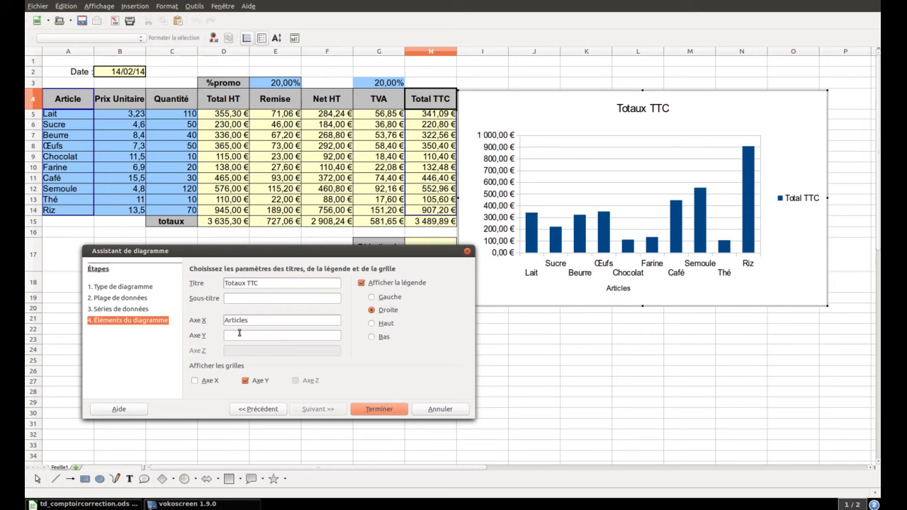
text(Totaux en €)
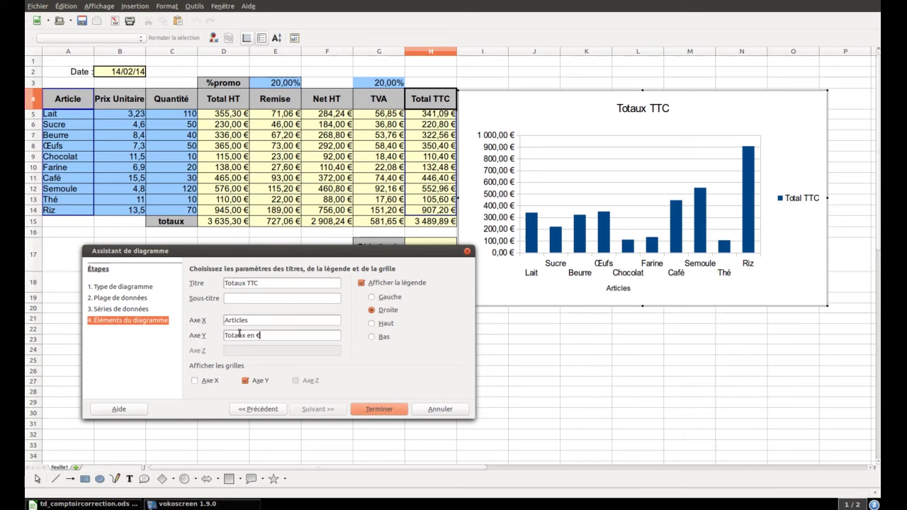
click(371, 410)
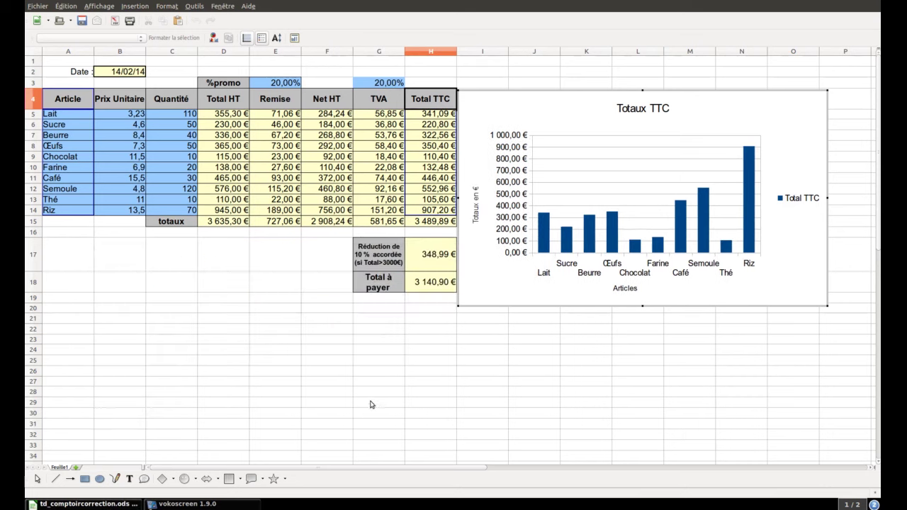
Step: Leave chart editing and move the chart well below the table, to about rows 54 to 74 starting in column A
click(541, 318)
click(540, 314)
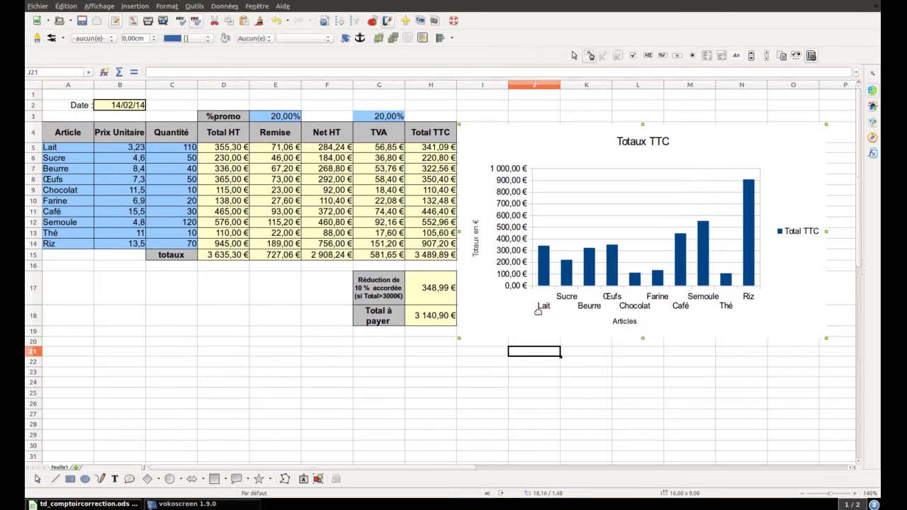
mouse_move(492, 327)
mouse_down()
mouse_move(477, 391)
mouse_move(312, 411)
mouse_move(262, 453)
mouse_up()
scroll(217, 251, down, 4)
drag(188, 178, 126, 298)
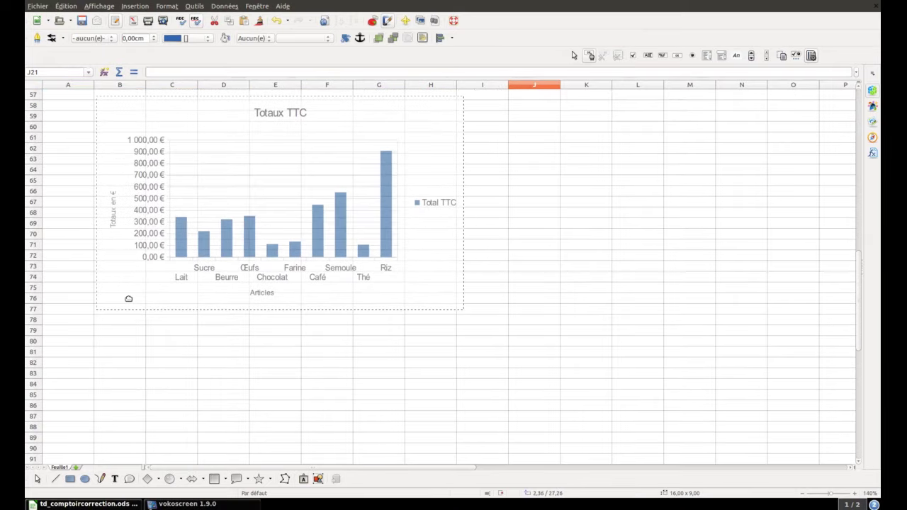
drag(248, 212, 217, 181)
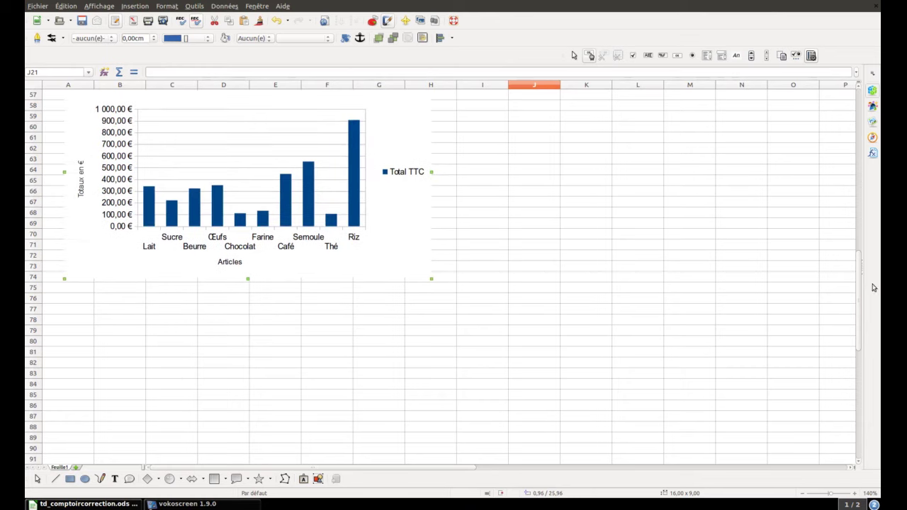
drag(859, 286, 858, 248)
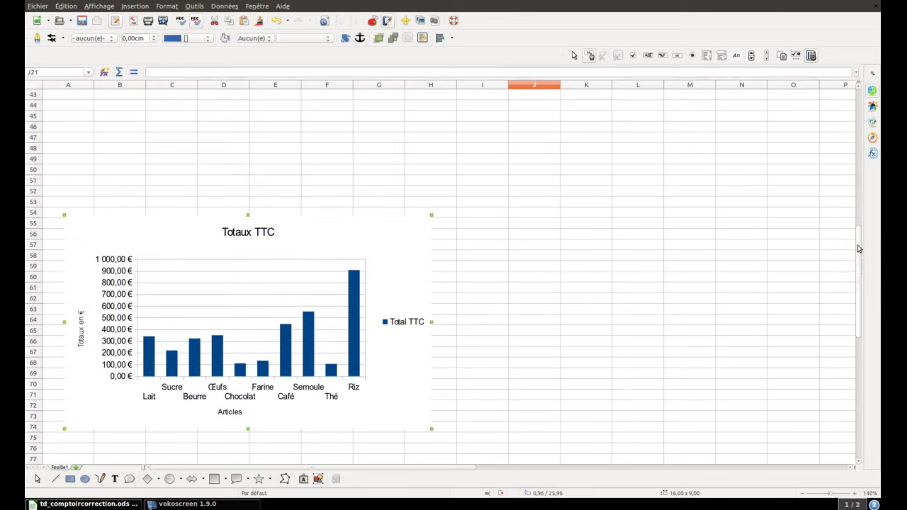
Step: Add data labels showing the values as numbers to the chart, and widen the chart to about column I
double_click(352, 246)
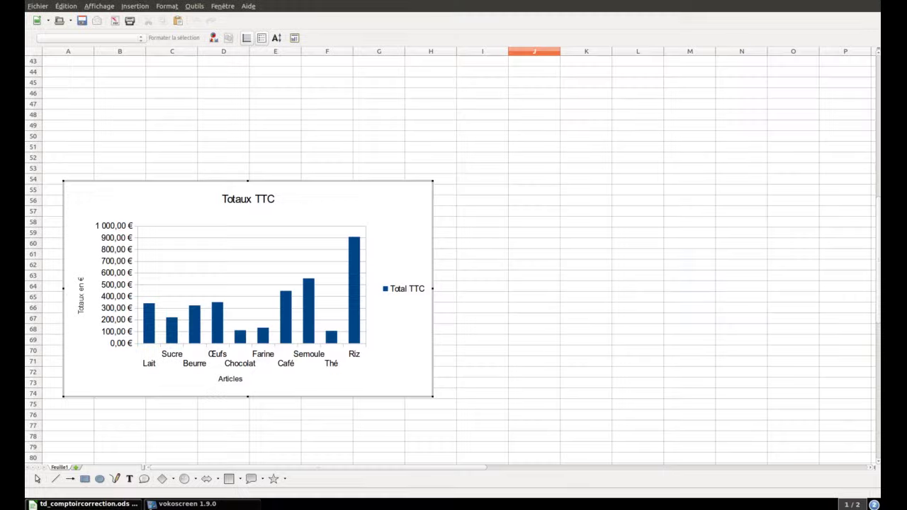
click(137, 7)
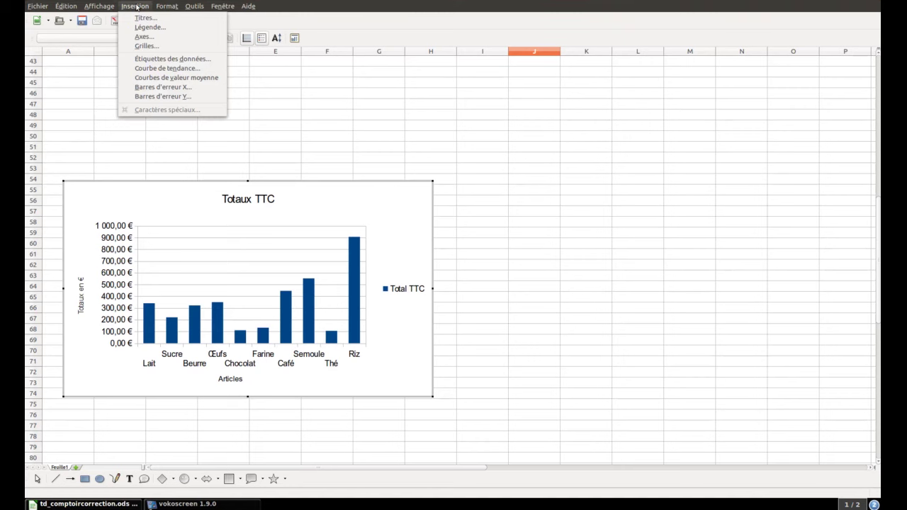
click(145, 59)
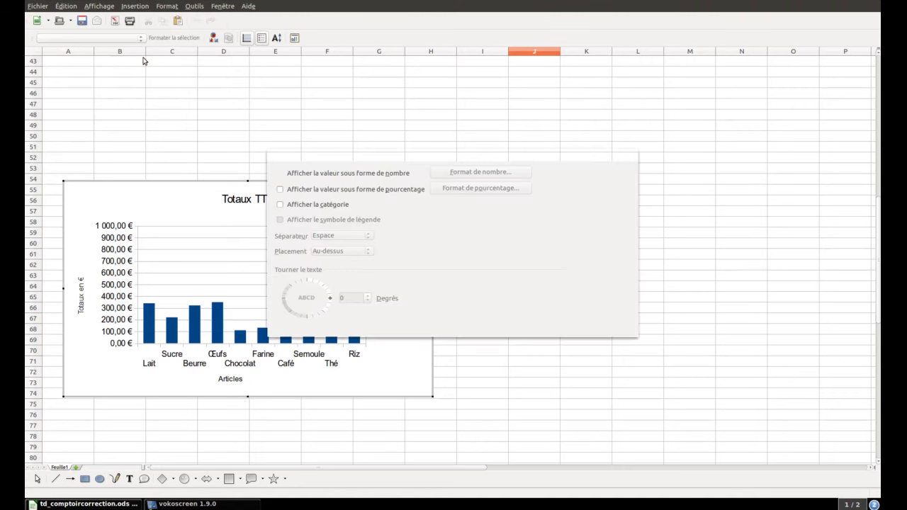
click(360, 174)
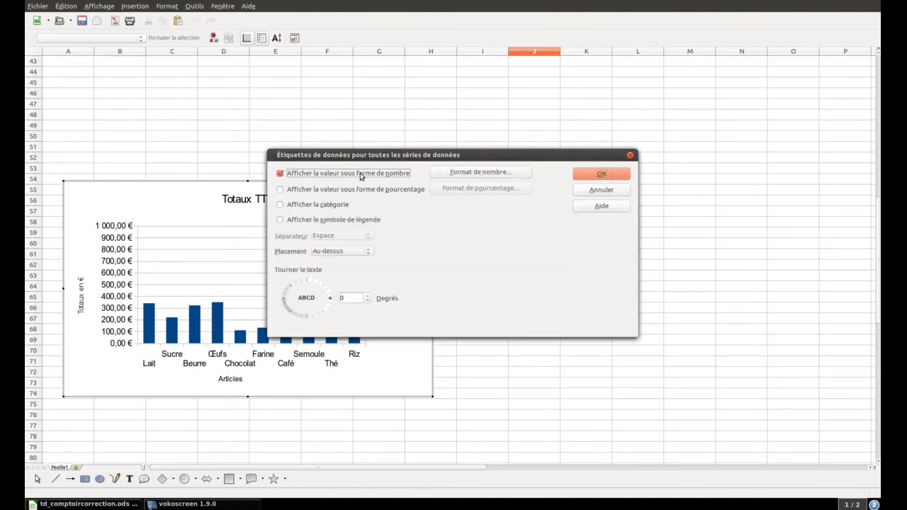
click(592, 175)
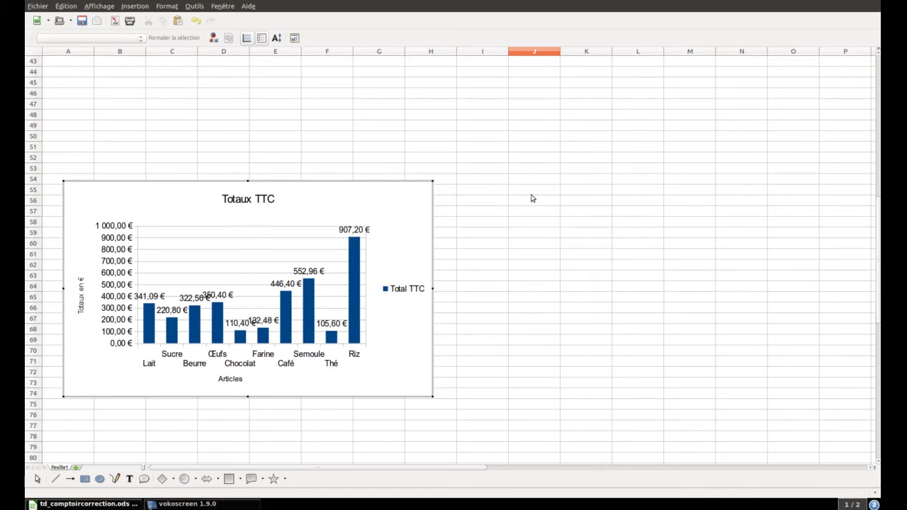
drag(433, 289, 501, 288)
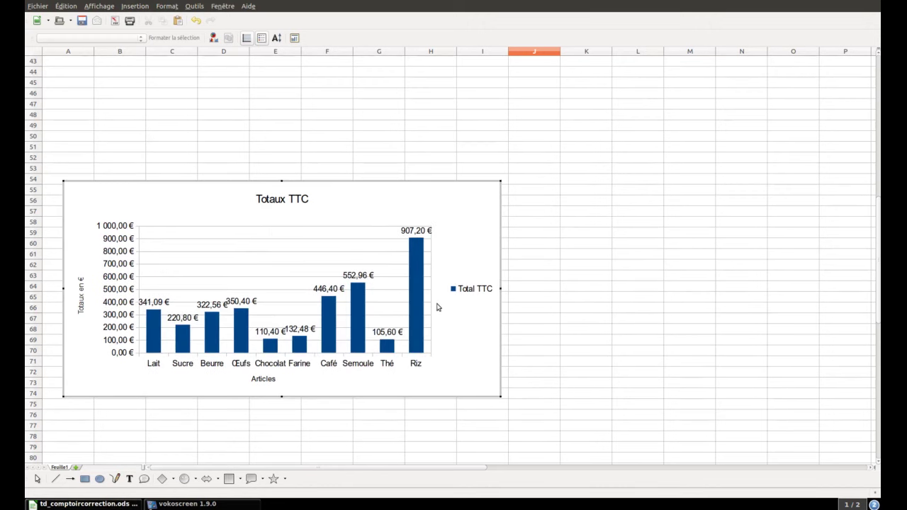
Step: Open the formatting of the chart's main title and review its font settings
click(298, 201)
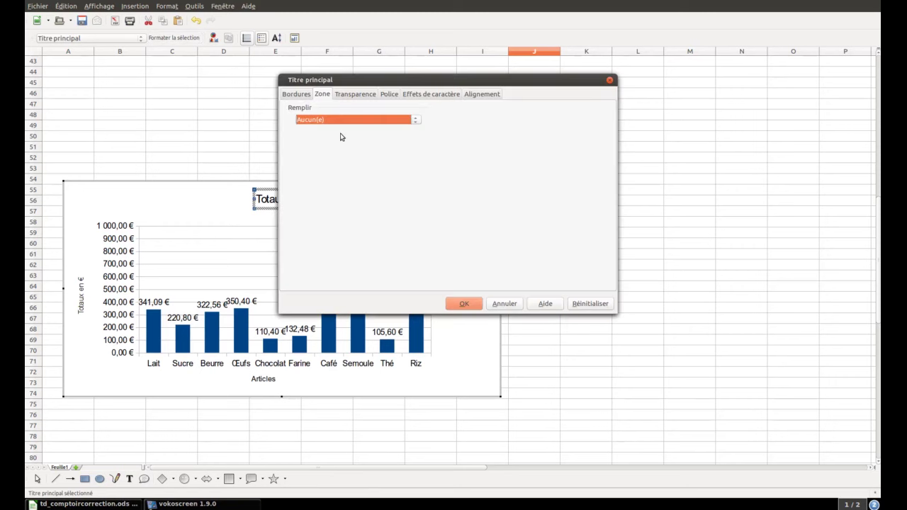
click(390, 95)
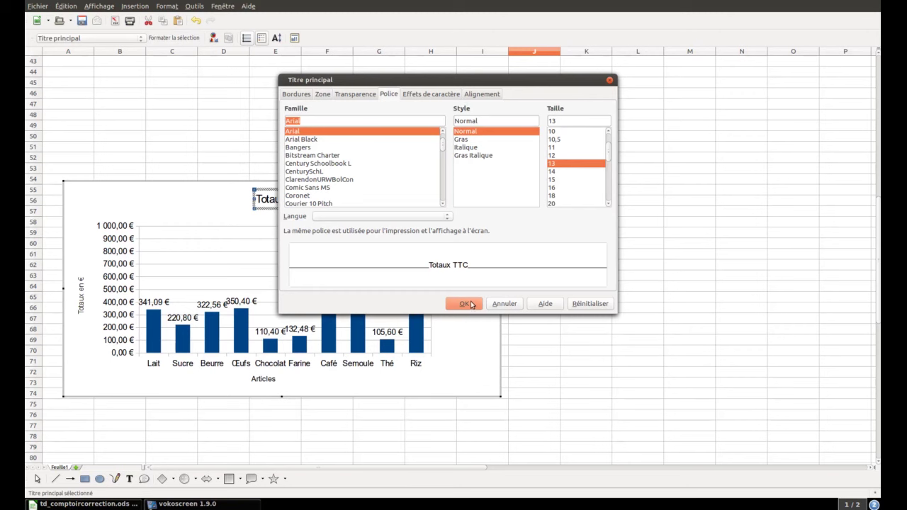
click(471, 305)
Step: Change the chart type from column to a normal pie chart (Secteur)
mouse_move(414, 258)
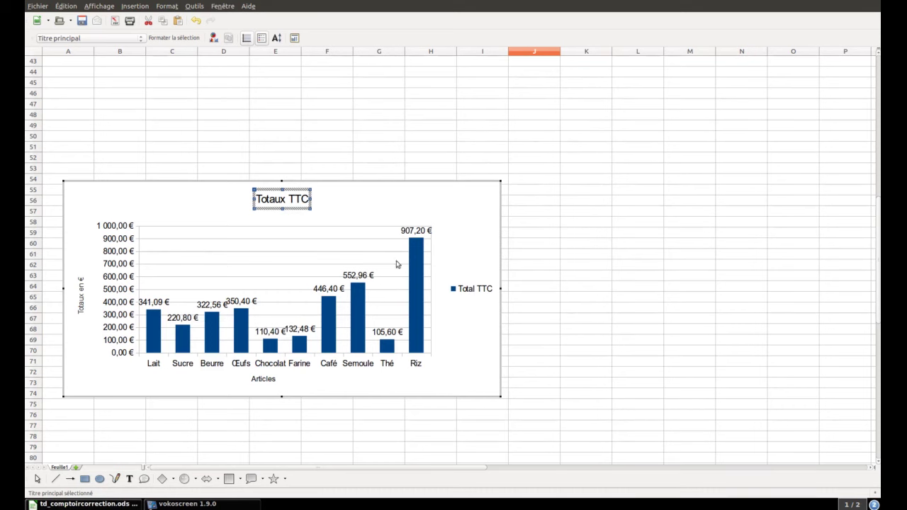
click(428, 216)
right_click(427, 216)
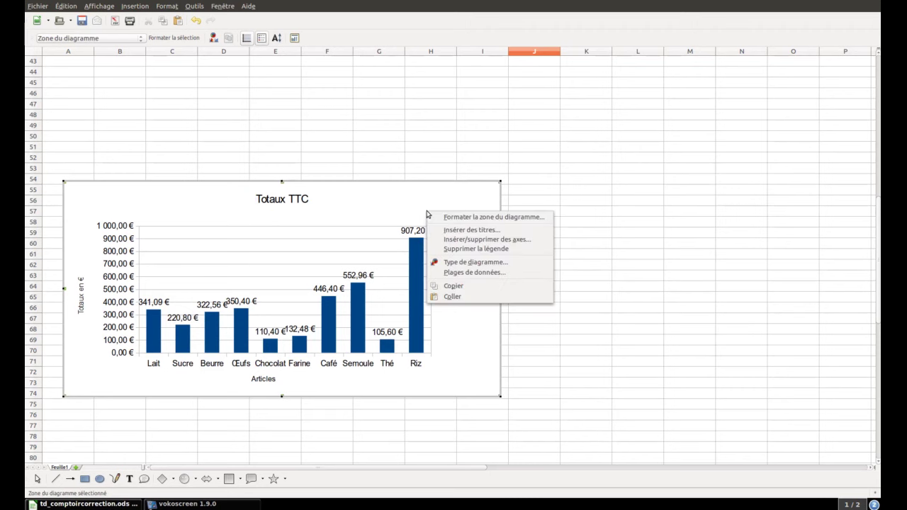
click(459, 263)
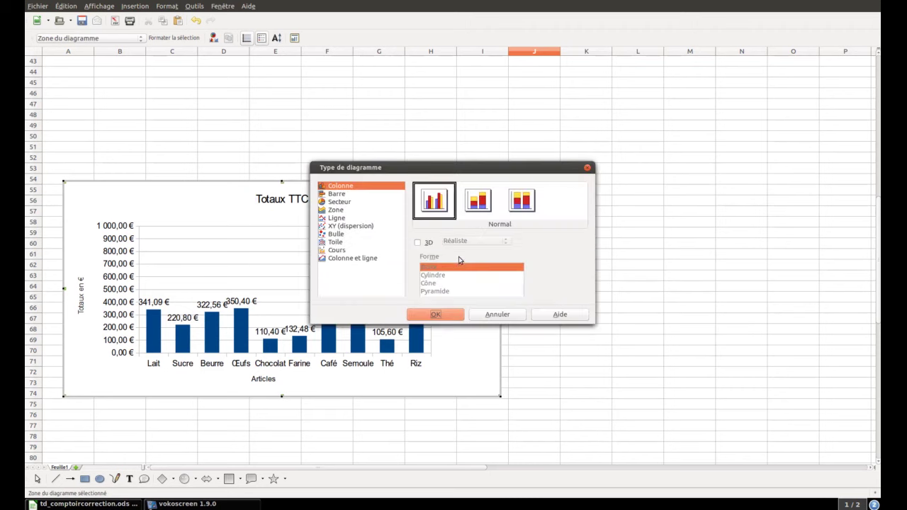
click(337, 202)
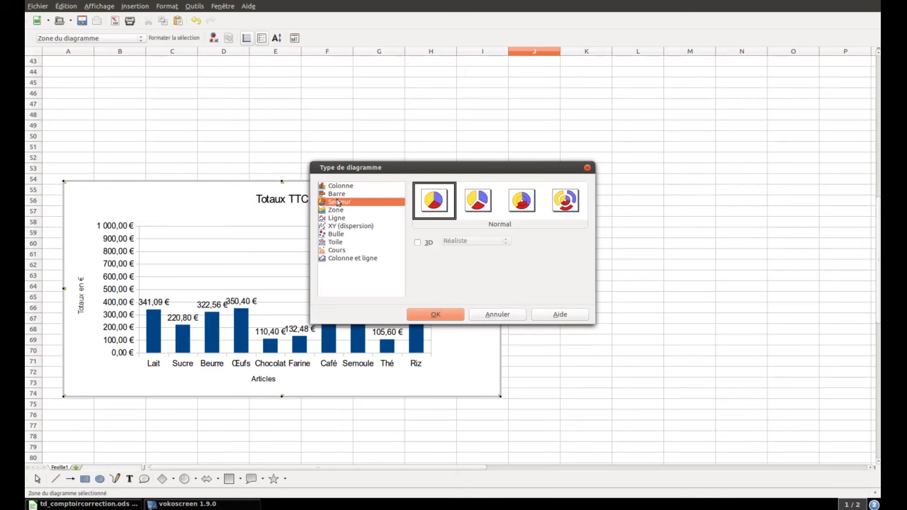
click(435, 314)
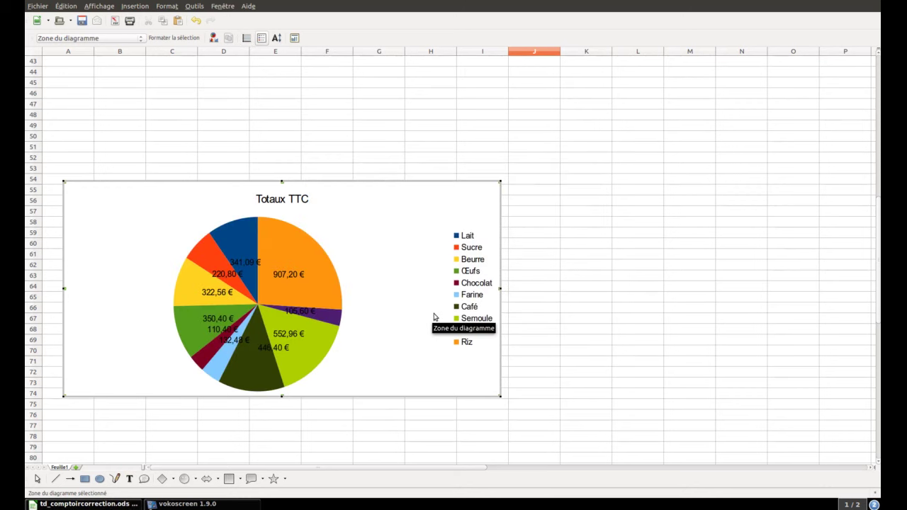
Step: Switch the pie chart's data labels from number values to percentages
mouse_move(342, 303)
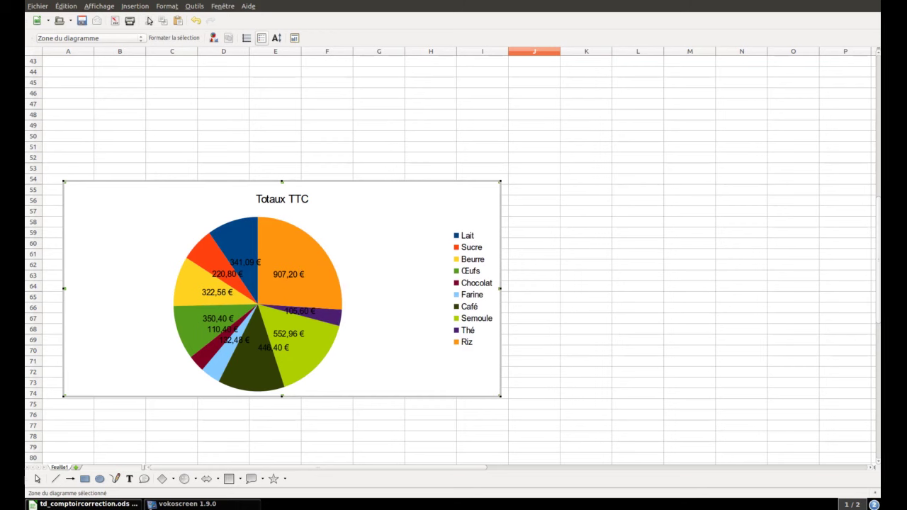
click(134, 7)
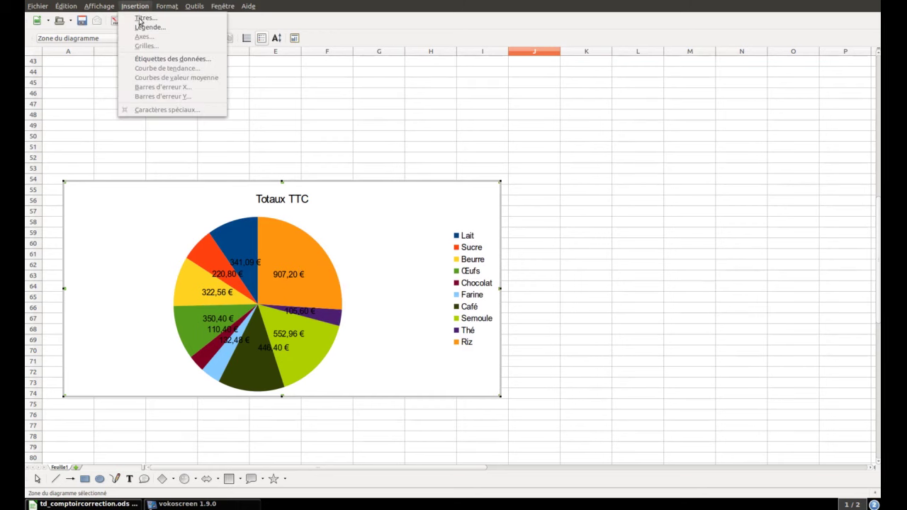
click(146, 58)
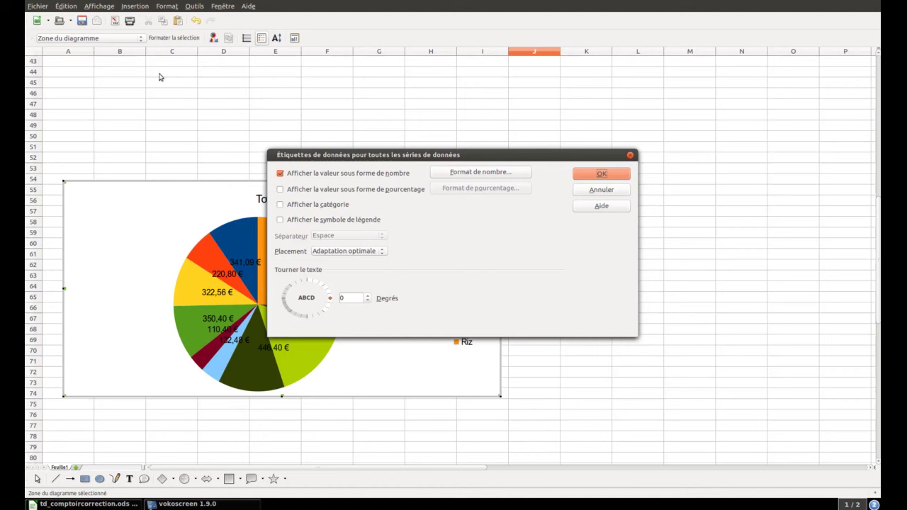
click(301, 175)
click(301, 192)
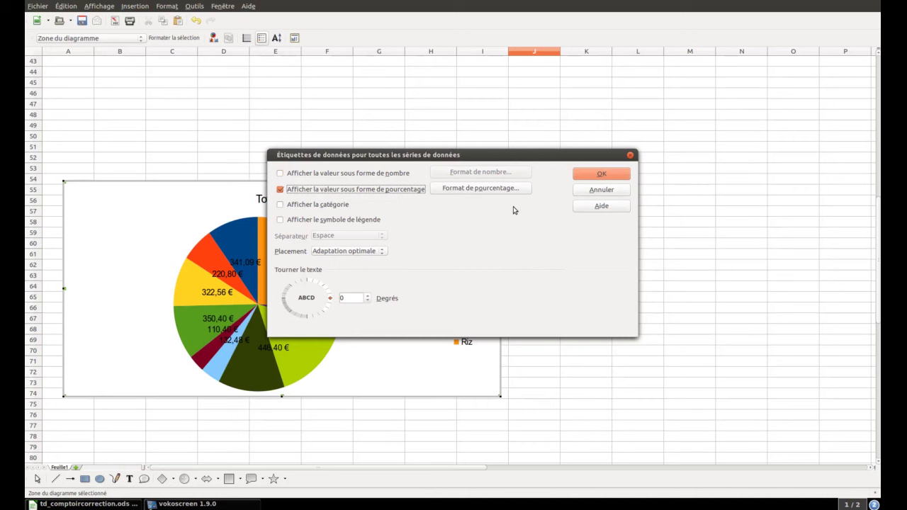
click(593, 174)
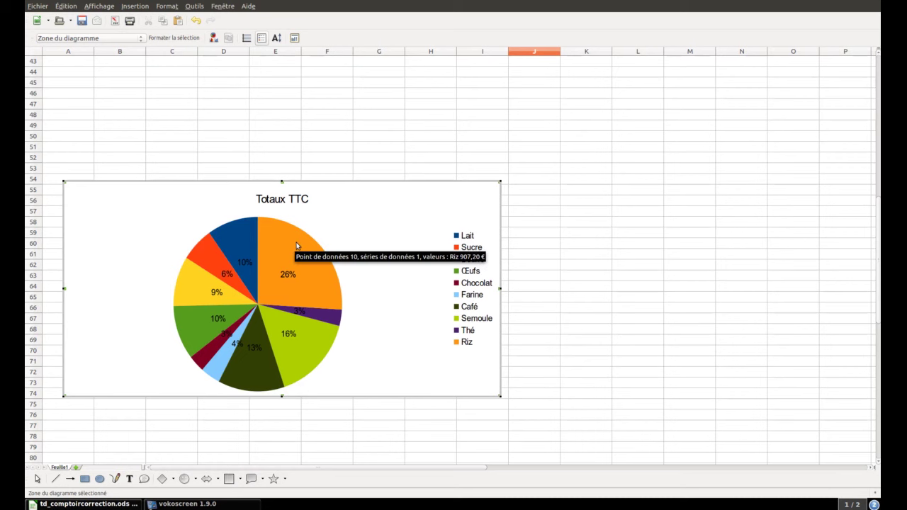
Step: Change the chart type from pie to a normal horizontal bar chart (Barre)
right_click(322, 228)
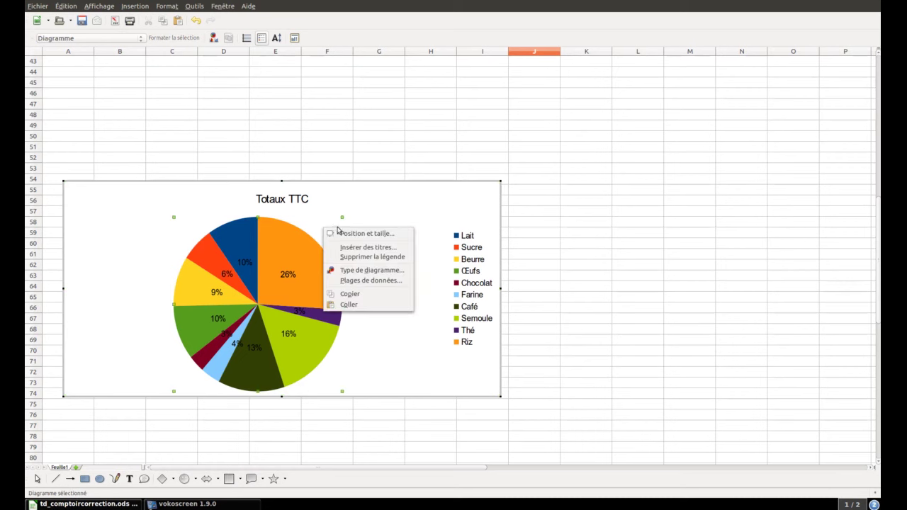
click(362, 272)
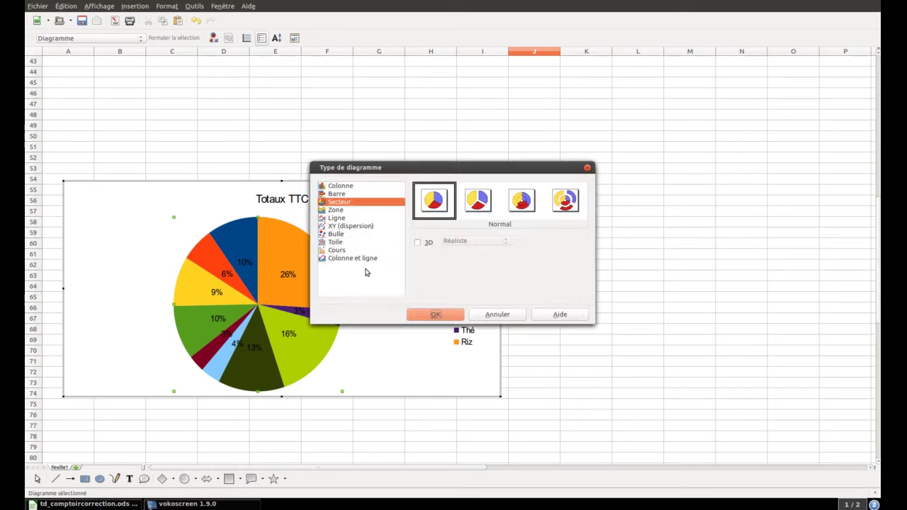
click(364, 195)
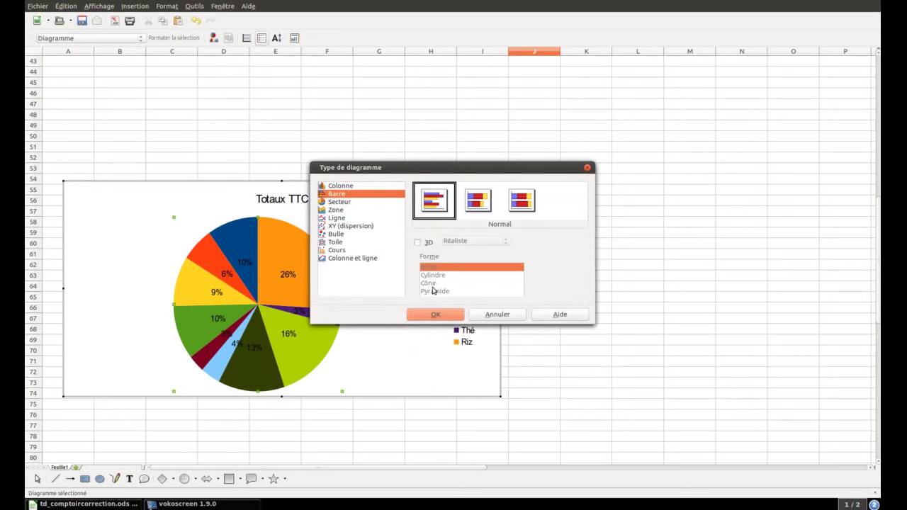
click(433, 314)
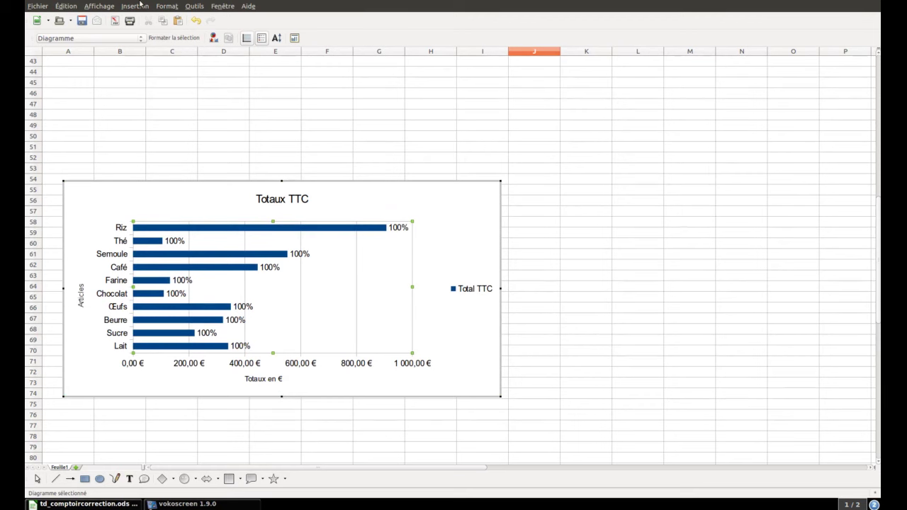
Step: Switch the bar chart's data labels from percentages to number values
click(139, 6)
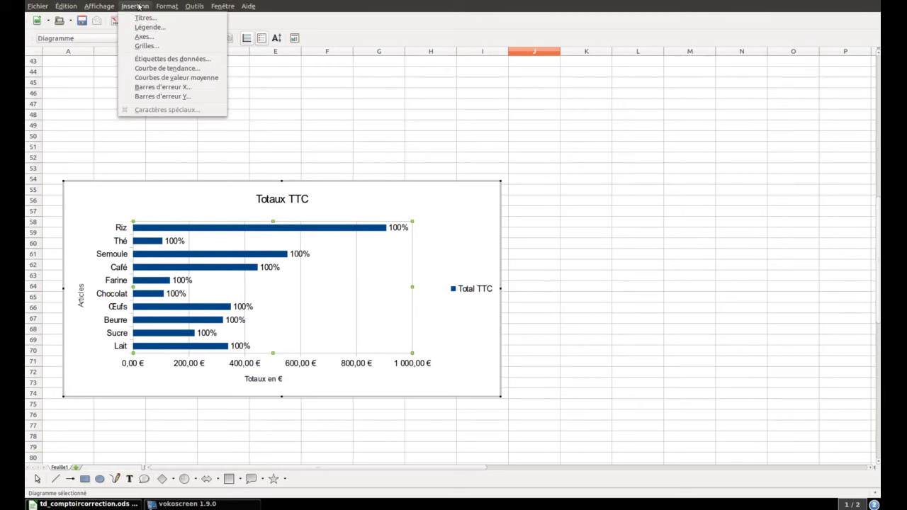
click(142, 61)
click(308, 176)
click(311, 190)
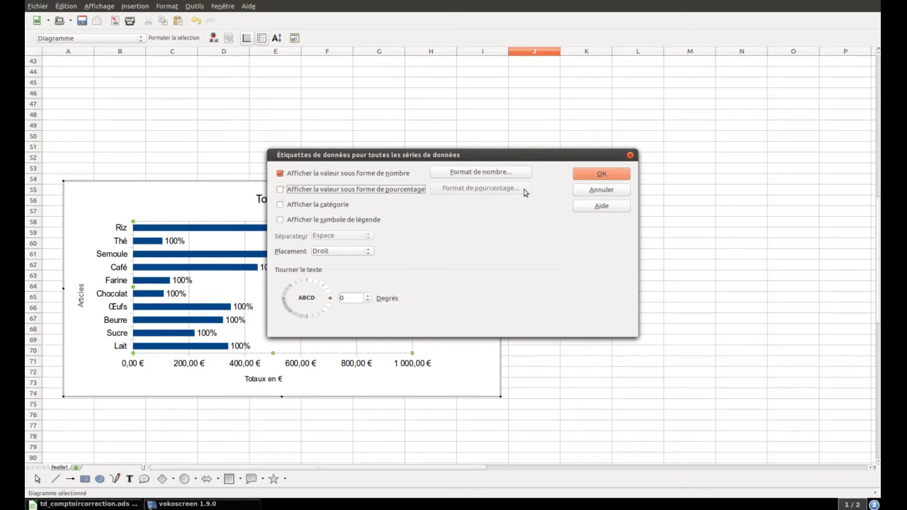
click(585, 177)
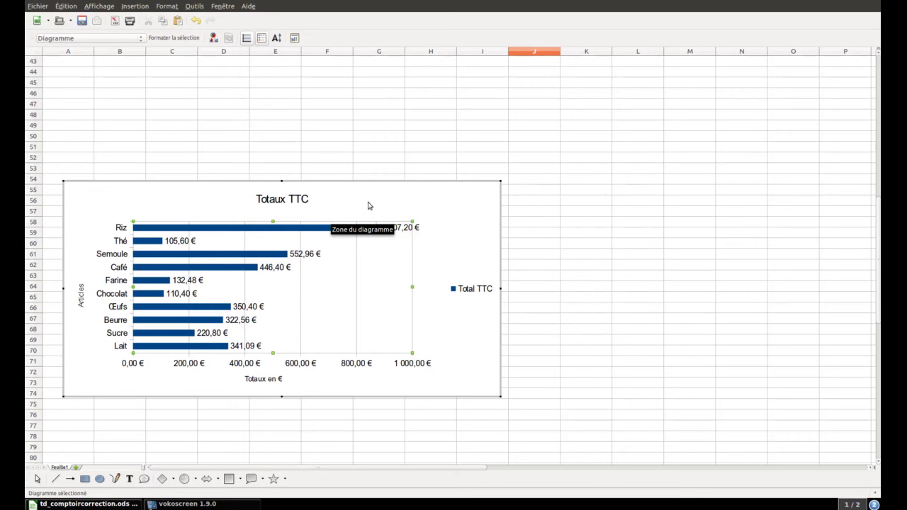
Step: Compare the column (Colonne), bar (Barre) and pie (Secteur) chart types by previewing each one on the Totaux TTC chart
right_click(428, 209)
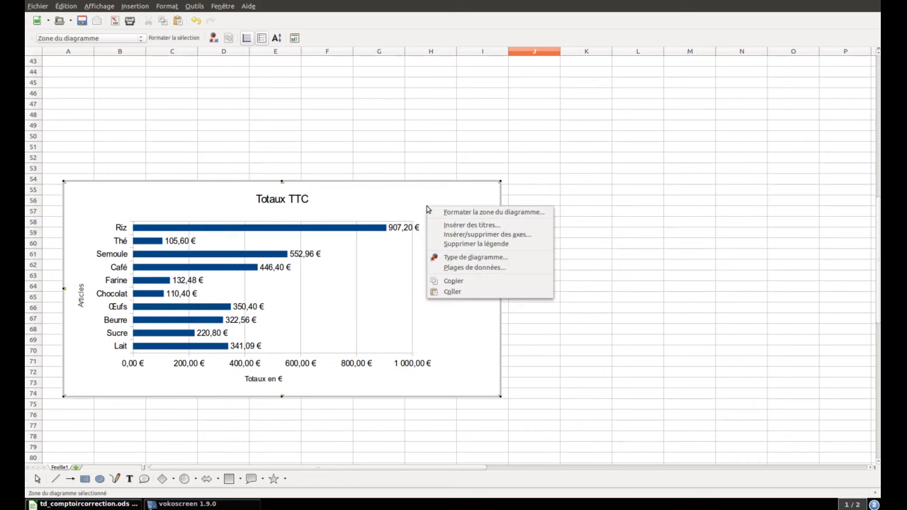
click(466, 258)
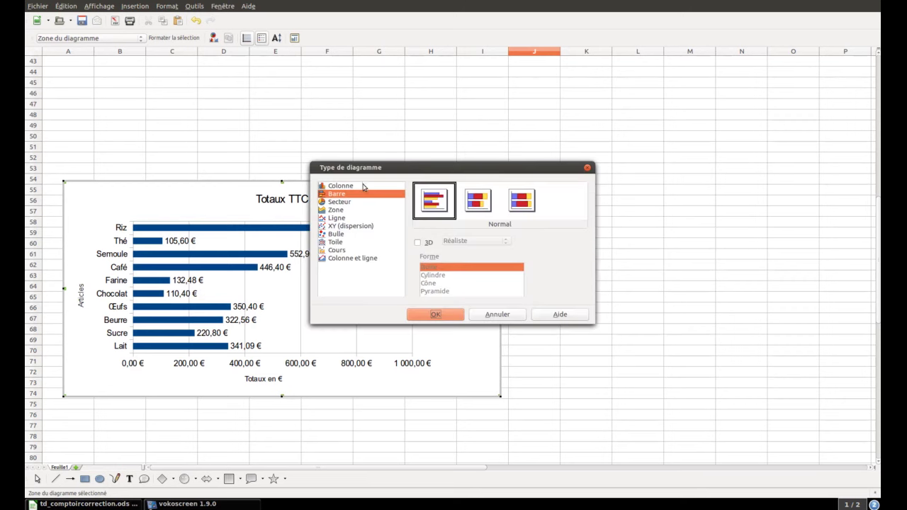
click(364, 185)
click(445, 314)
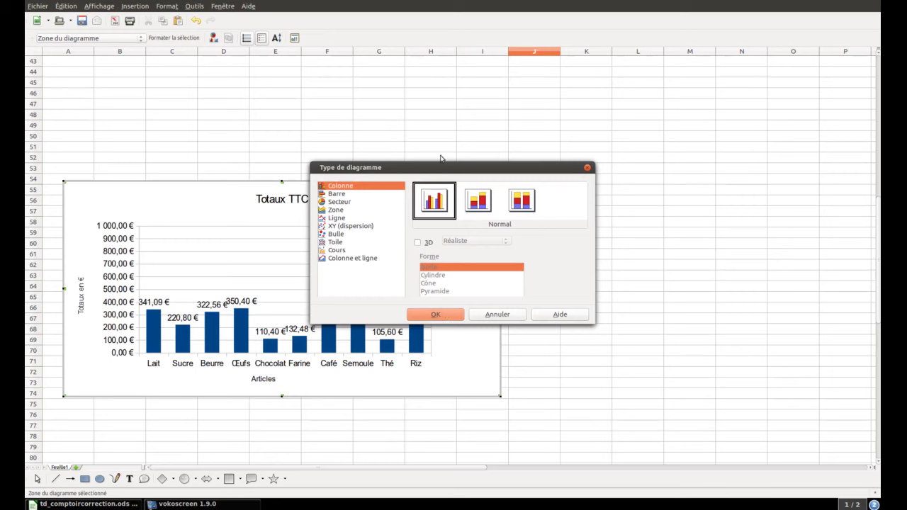
drag(440, 166, 638, 110)
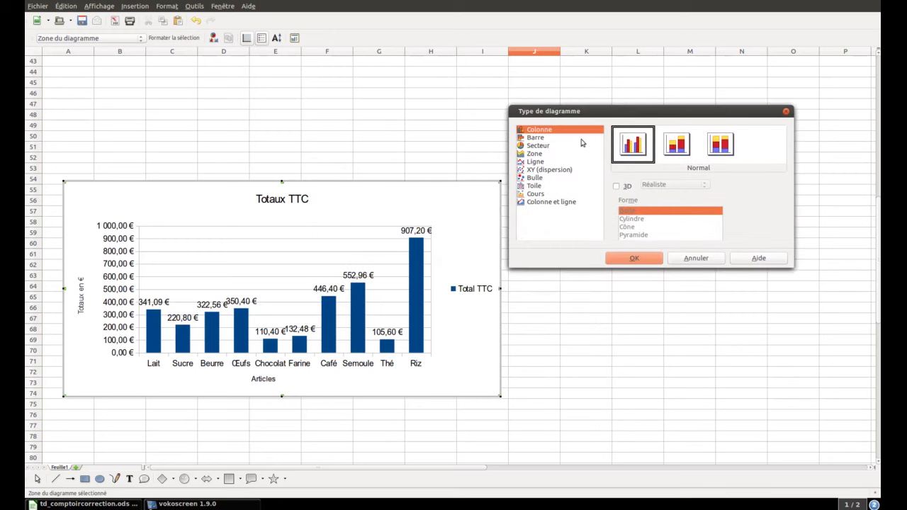
click(557, 141)
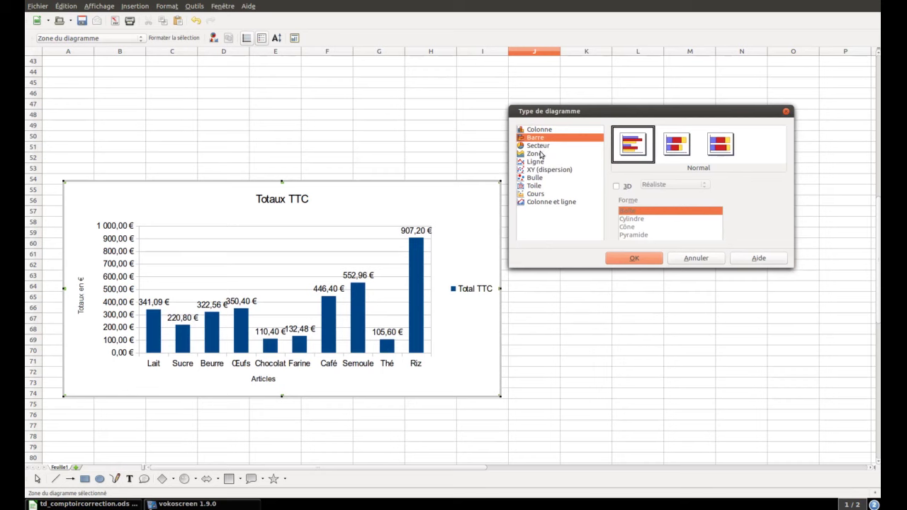
click(543, 147)
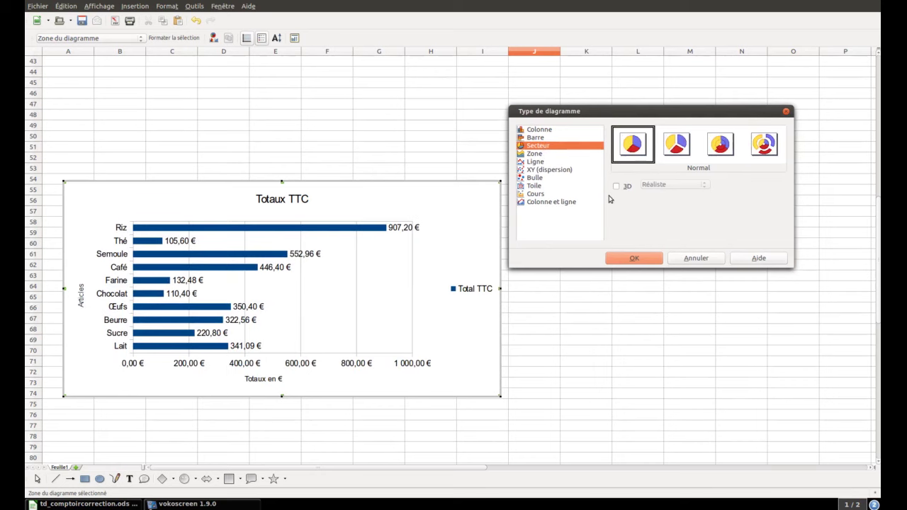